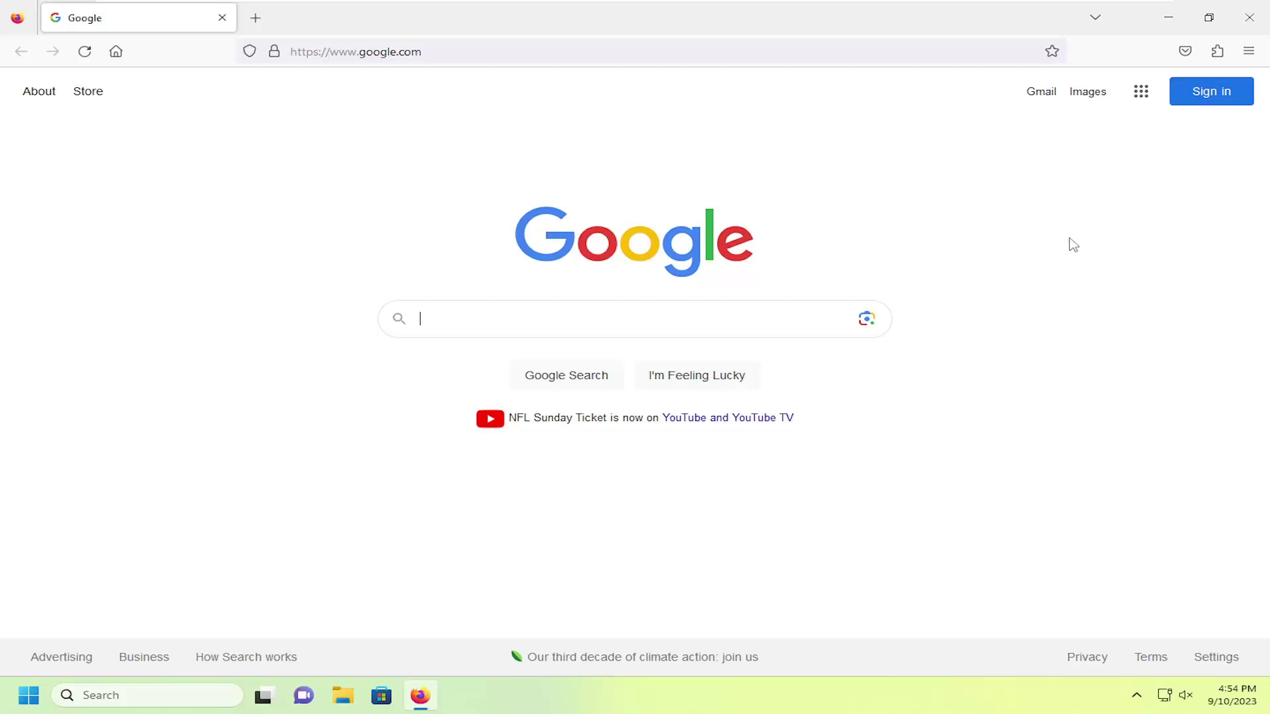
# Open Firefox Settings from the application menu
pyautogui.click(1249, 52)
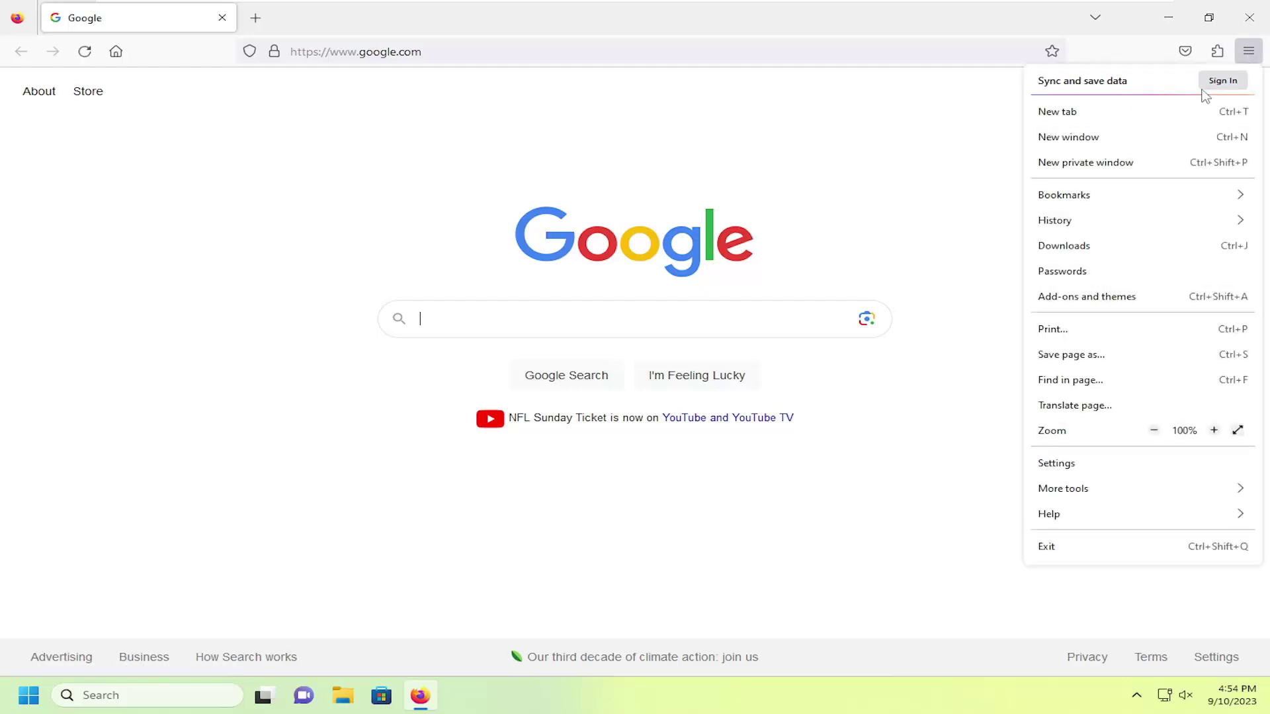
pyautogui.click(1064, 464)
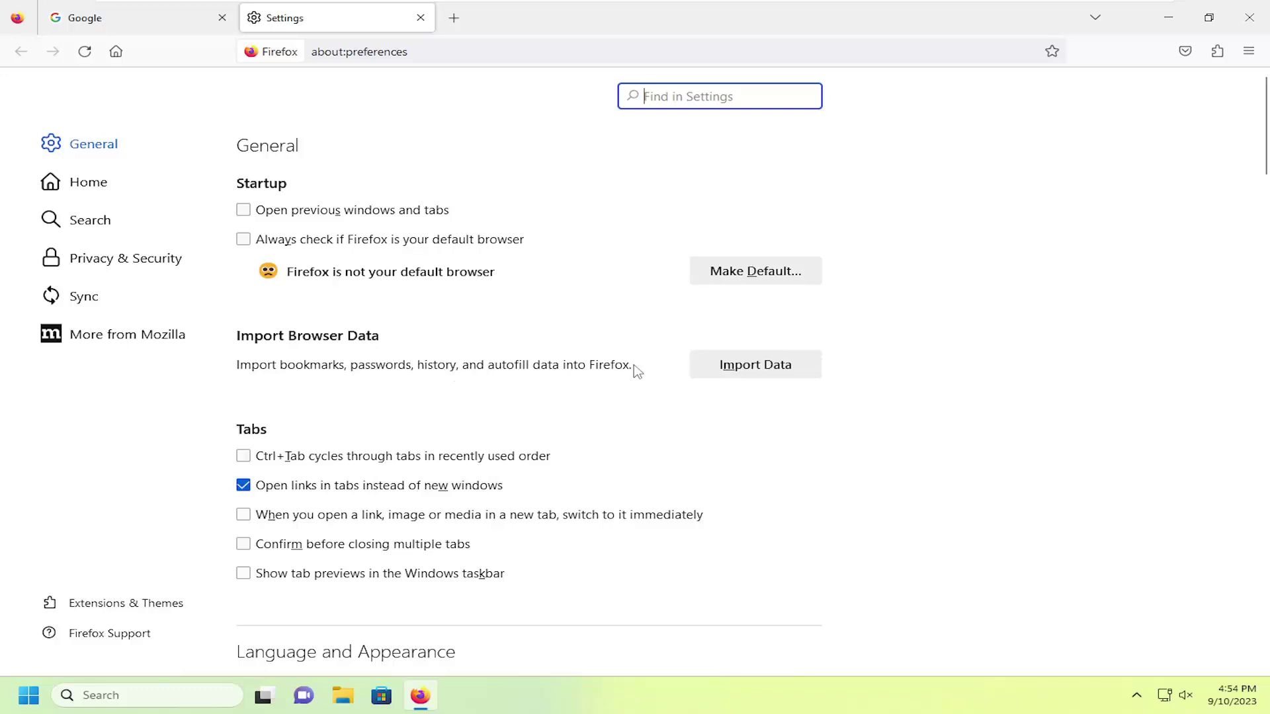
# Start an Import Browser Data from Chrome with Browsing history checked
pyautogui.click(745, 367)
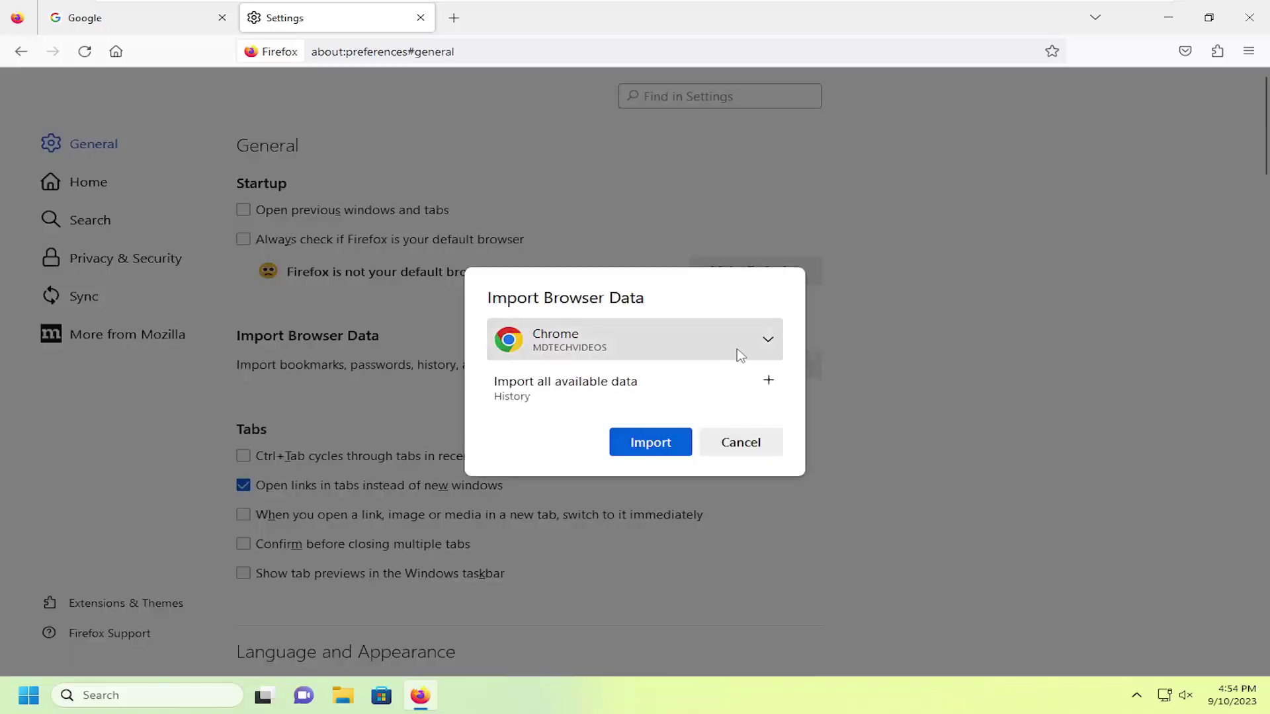
pyautogui.click(768, 341)
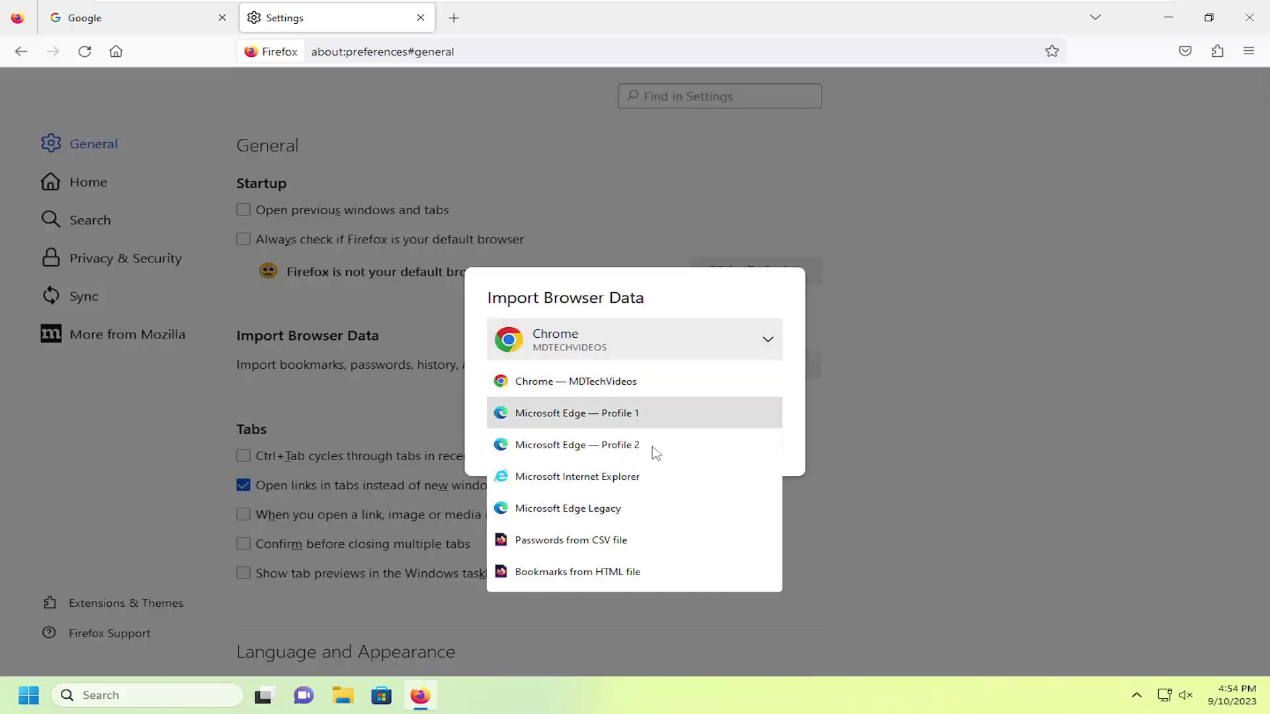
pyautogui.click(730, 287)
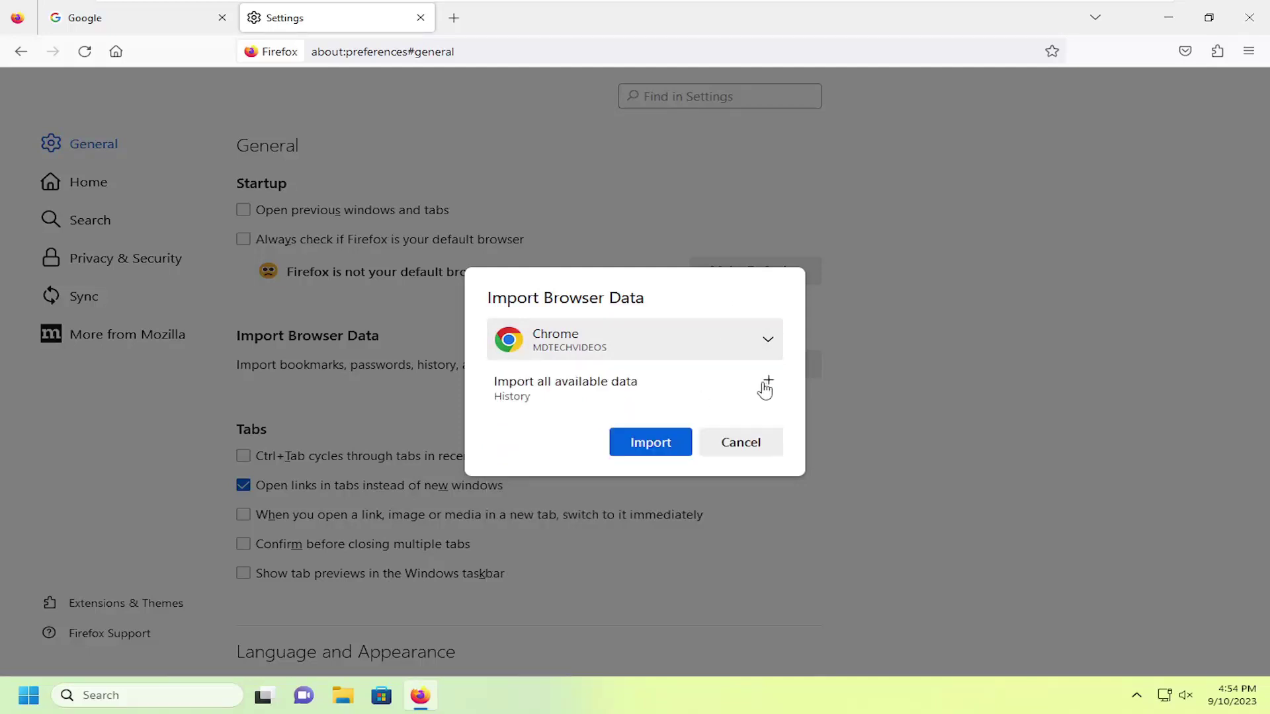
pyautogui.click(769, 382)
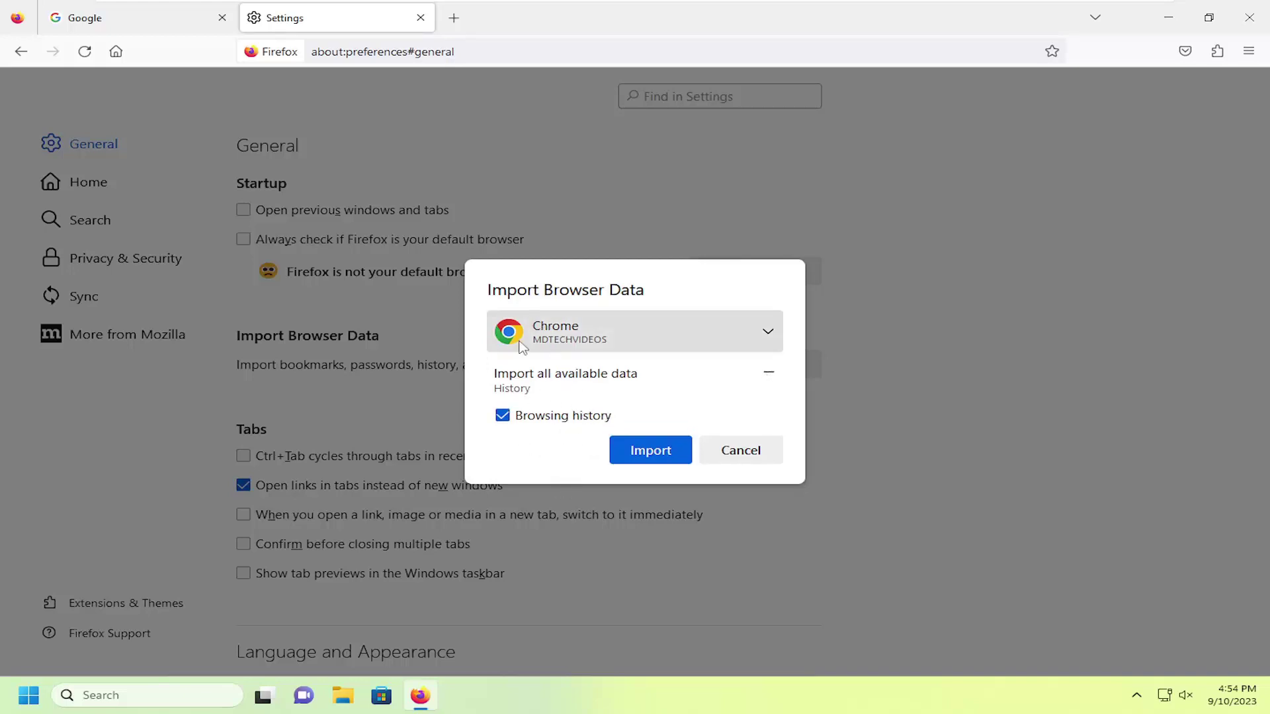
pyautogui.click(503, 416)
pyautogui.click(503, 417)
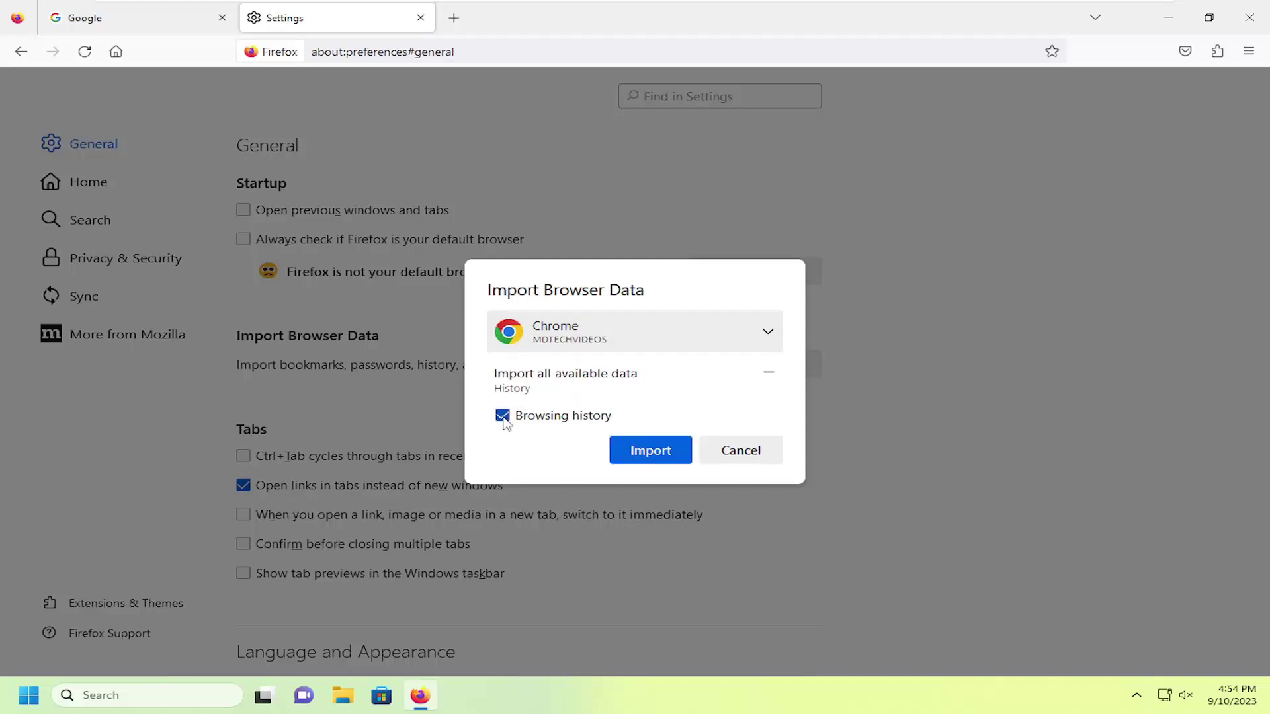
# Import Chrome's last 180 days of browsing history and dismiss the success message
pyautogui.click(651, 450)
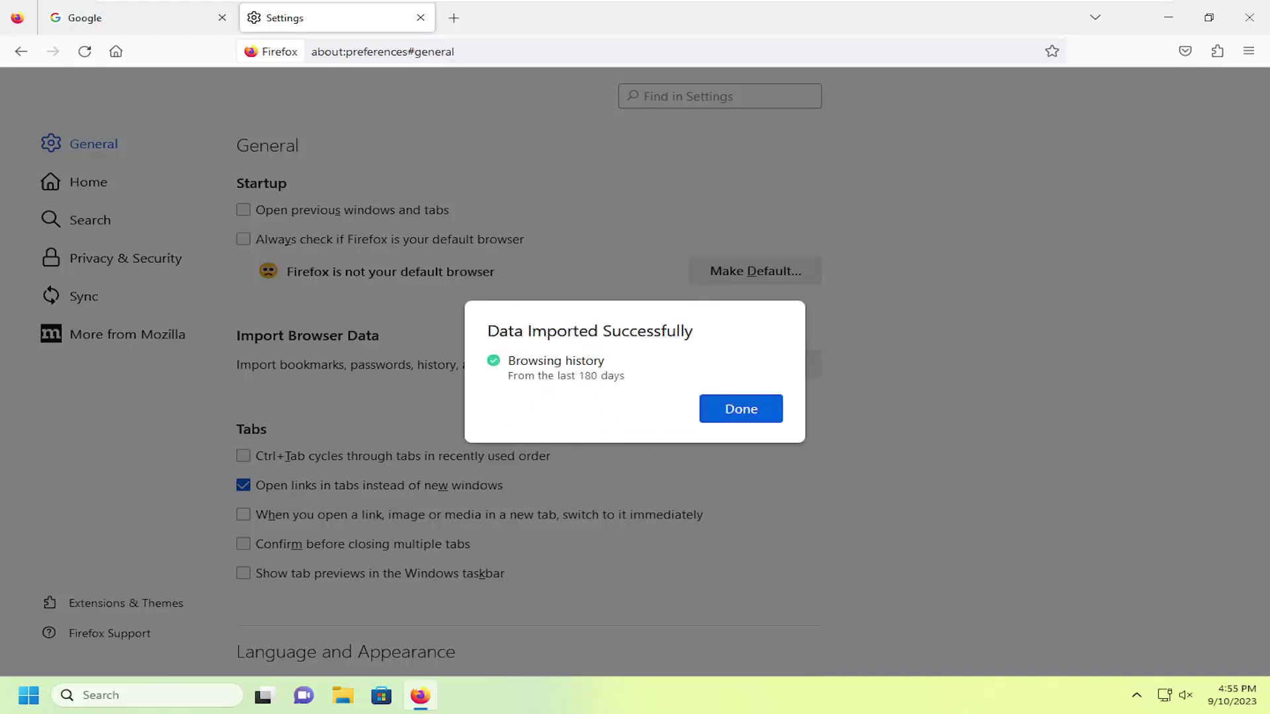
pyautogui.click(741, 409)
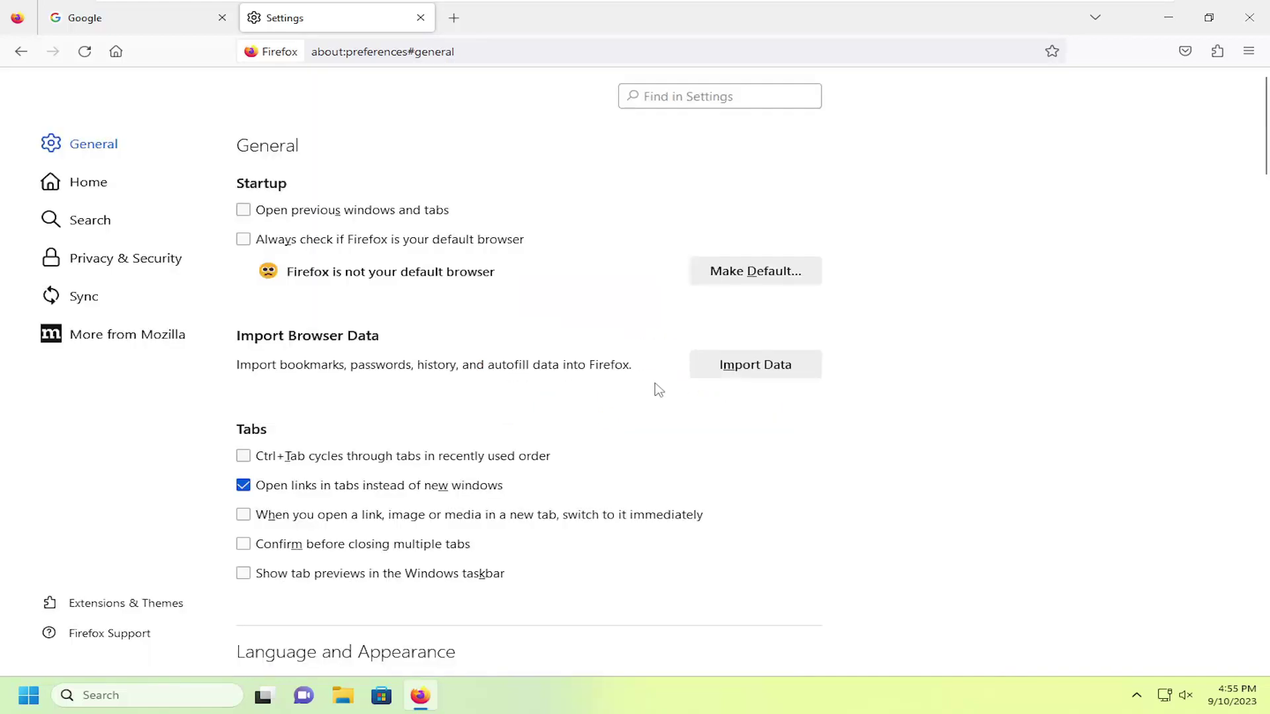